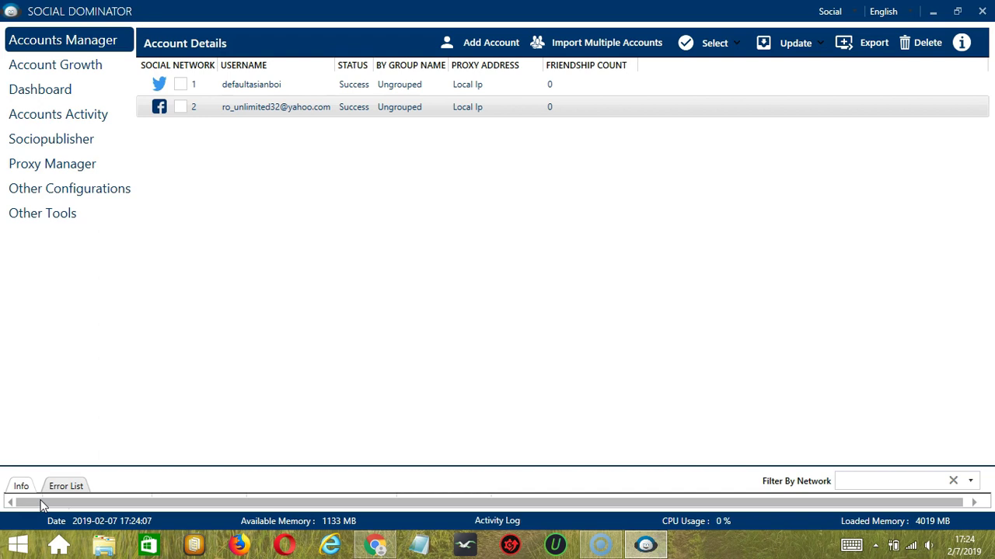
Open the Facebook account's Withdraw Sent Request activity and select People Added By Software as the cancel source
{"action": "left_click", "coordinate": [27, 494]}
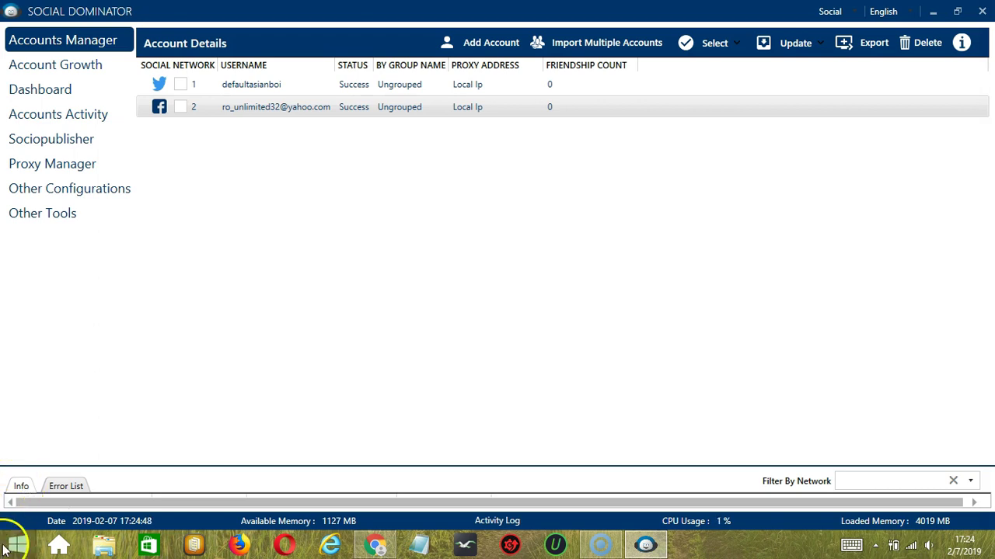
{"action": "left_click", "coordinate": [229, 101]}
{"action": "right_click", "coordinate": [233, 107]}
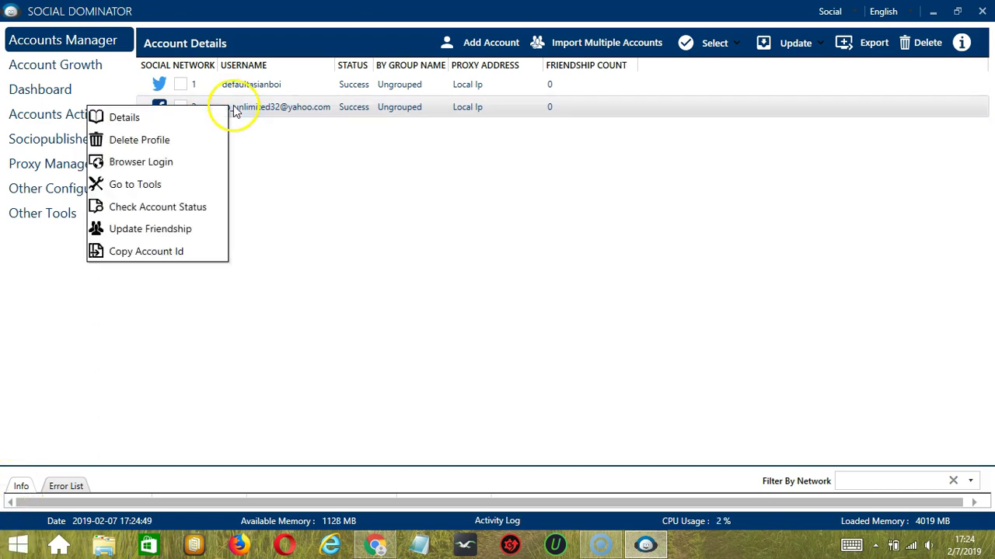
{"action": "left_click", "coordinate": [173, 186]}
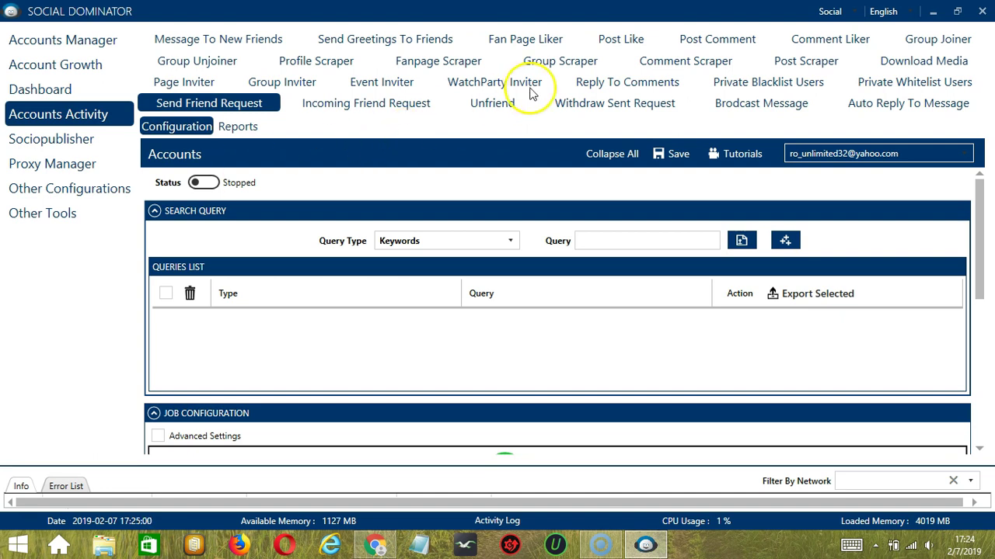
{"action": "left_click", "coordinate": [605, 104]}
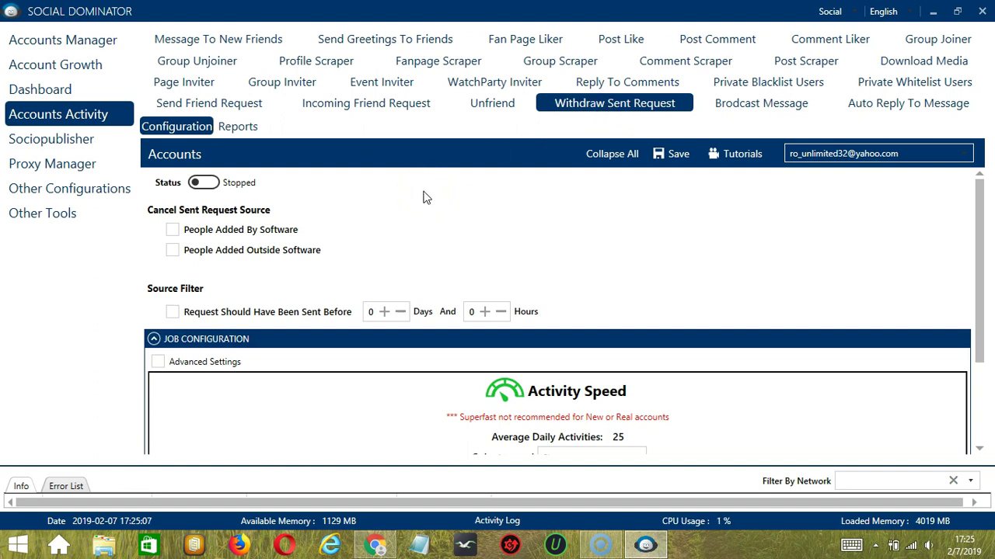
{"action": "left_click", "coordinate": [409, 201]}
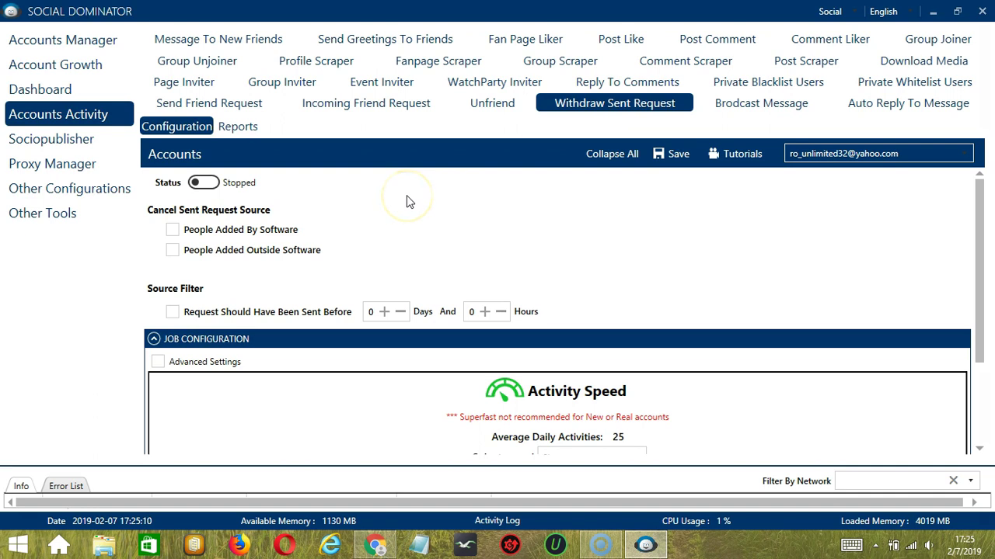
{"action": "left_click", "coordinate": [172, 230]}
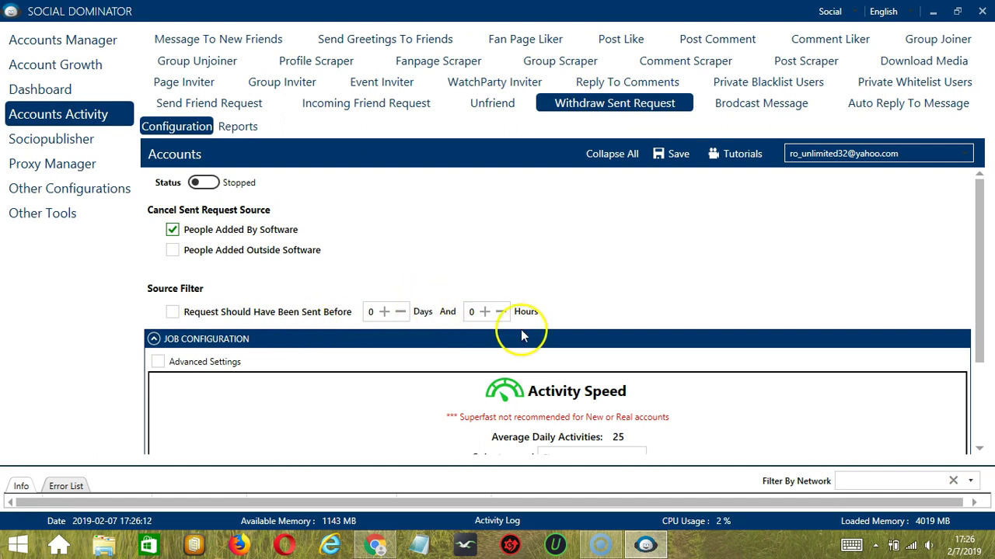
Try the Medium and Fast activity speeds for the job, ending with the speed set to Superfast
{"action": "scroll", "coordinate": [542, 325], "scroll_direction": "down", "scroll_amount": 3}
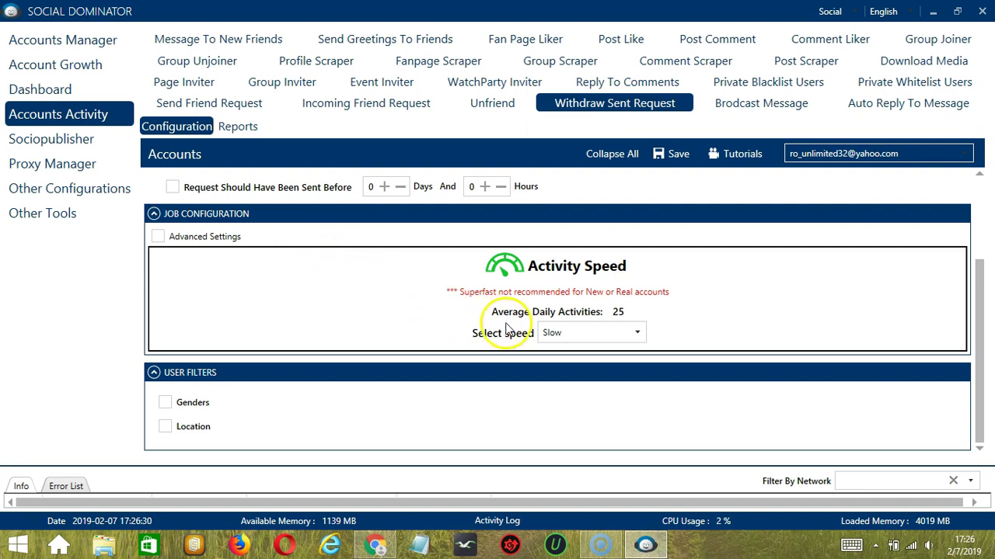
{"action": "left_click", "coordinate": [637, 333]}
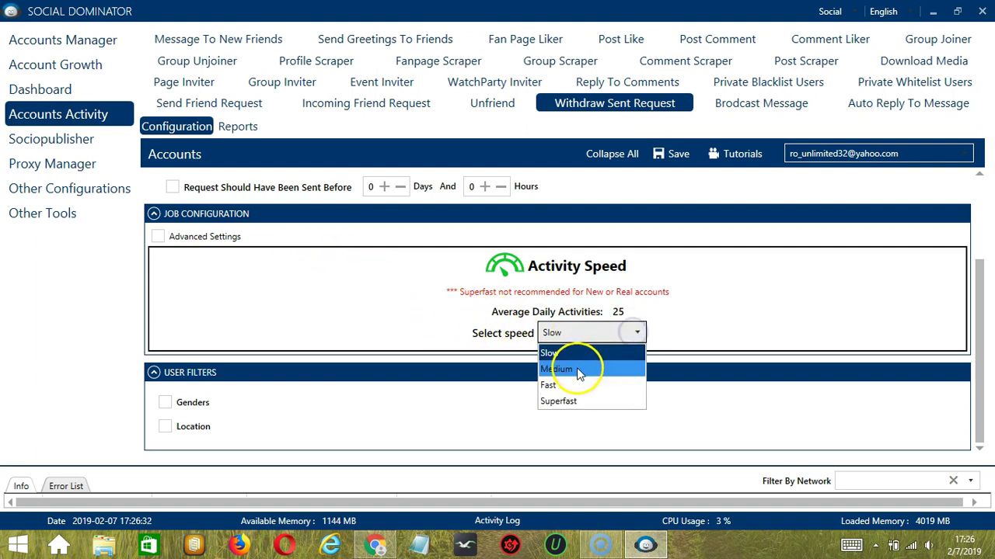
{"action": "left_click", "coordinate": [577, 371]}
{"action": "left_click", "coordinate": [637, 332]}
{"action": "left_click", "coordinate": [558, 387]}
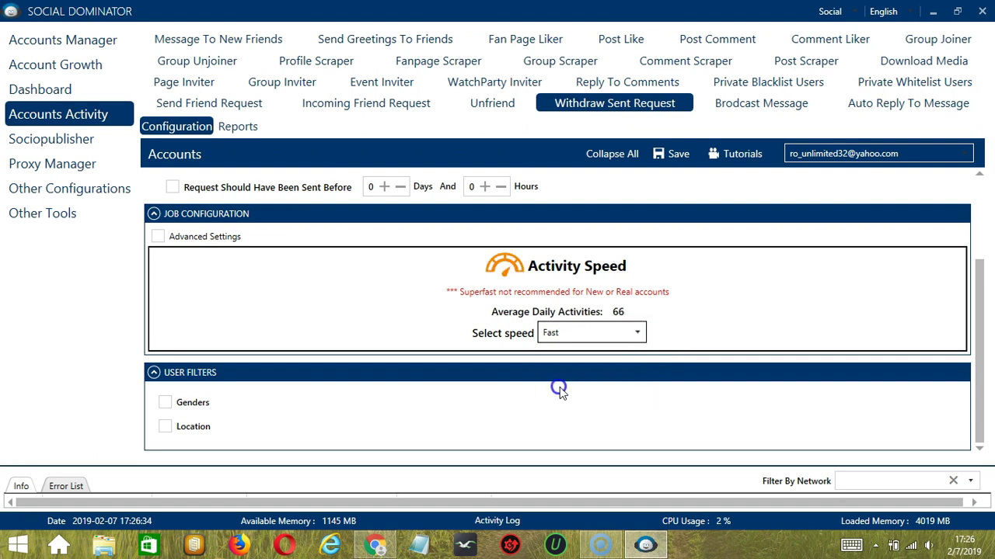
{"action": "left_click", "coordinate": [637, 332]}
{"action": "left_click", "coordinate": [585, 398]}
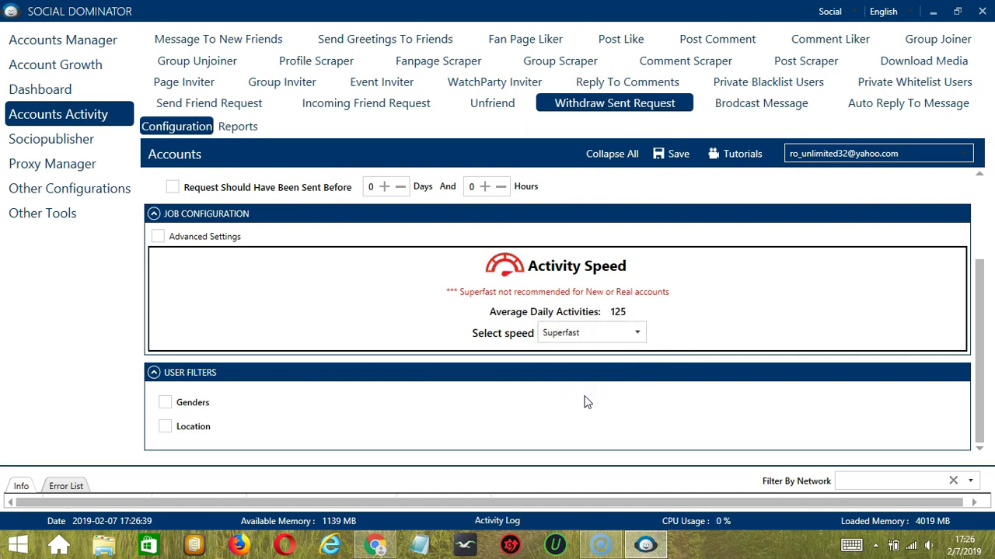
{"action": "left_click", "coordinate": [398, 310]}
Enable the advanced job settings and the option to increase the number of cancelled requests each day
{"action": "left_click", "coordinate": [158, 236]}
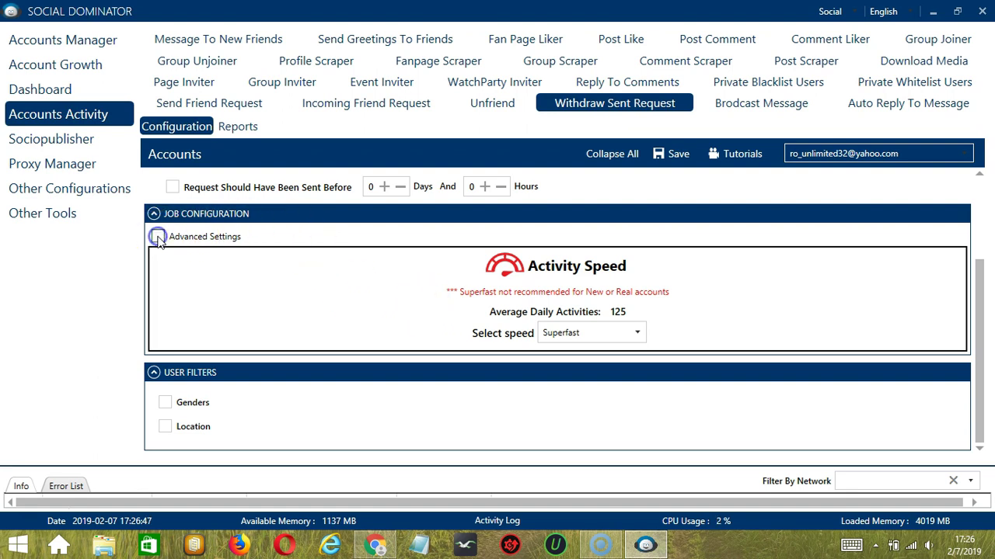
{"action": "scroll", "coordinate": [187, 237], "scroll_direction": "down", "scroll_amount": 1}
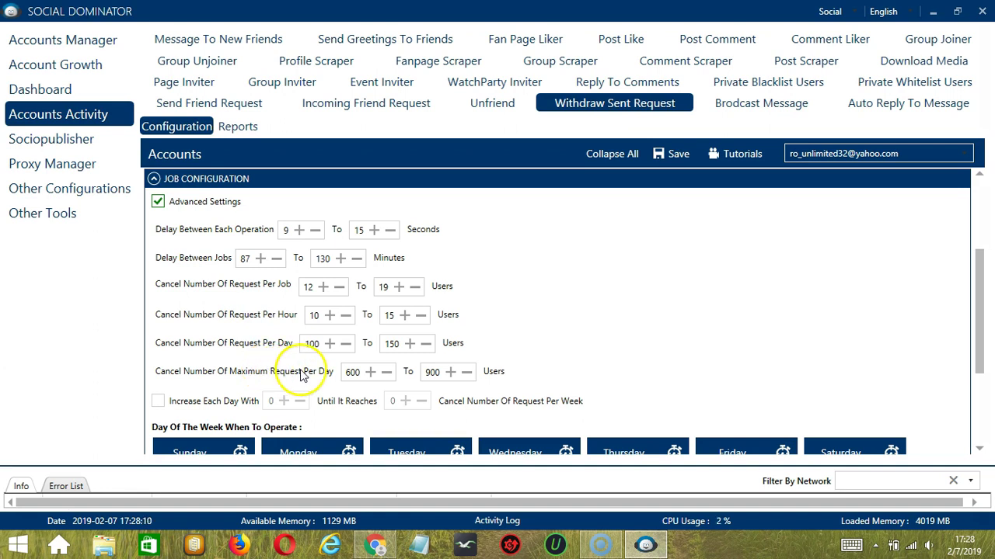
{"action": "left_click", "coordinate": [158, 401]}
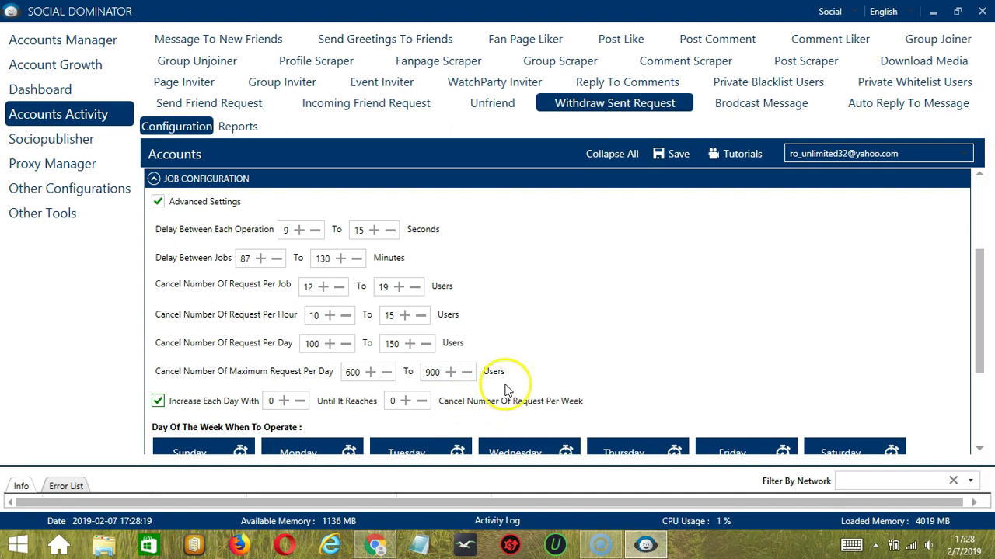
Delete Monday's all-day interval from the operating schedule
{"action": "scroll", "coordinate": [349, 266], "scroll_direction": "down", "scroll_amount": 3}
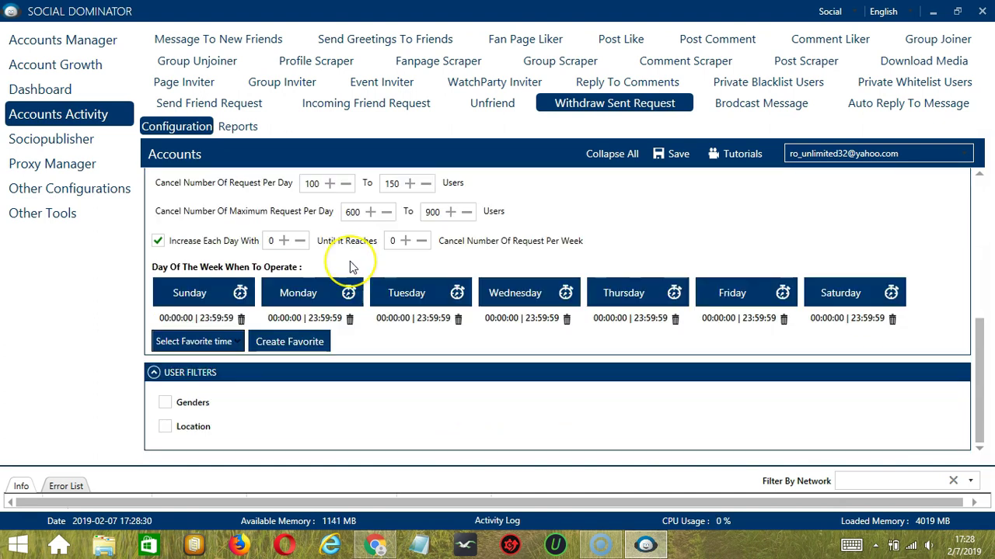
{"action": "left_click", "coordinate": [311, 278]}
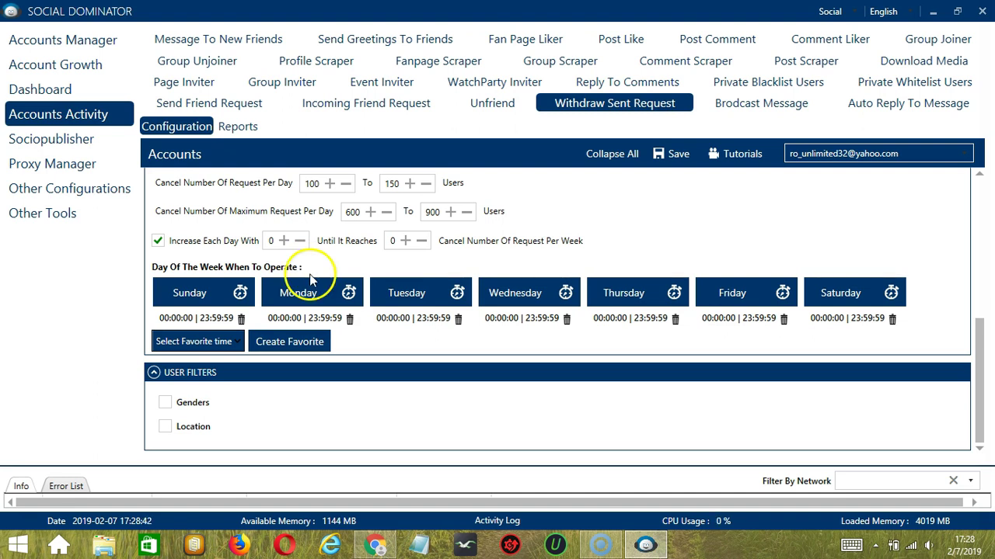
{"action": "left_click", "coordinate": [346, 320]}
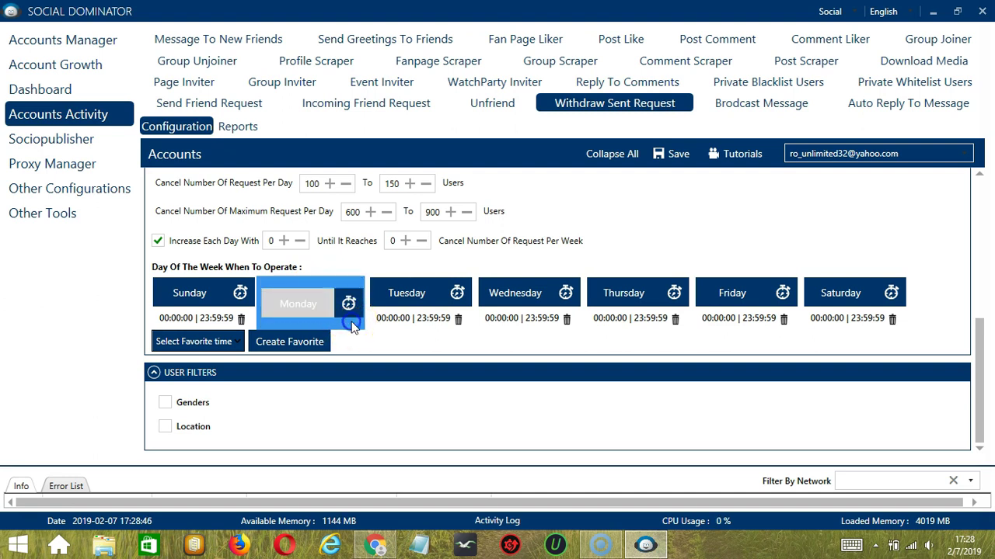
{"action": "left_click", "coordinate": [379, 342]}
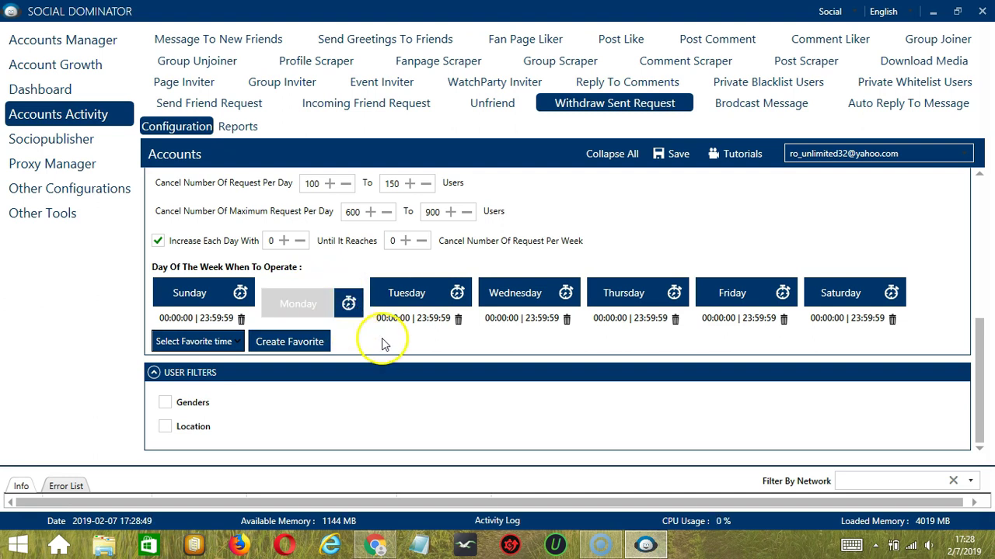
Add a Monday operating interval from 12:00:00 AM to 1:59:59 AM
{"action": "left_click", "coordinate": [304, 307]}
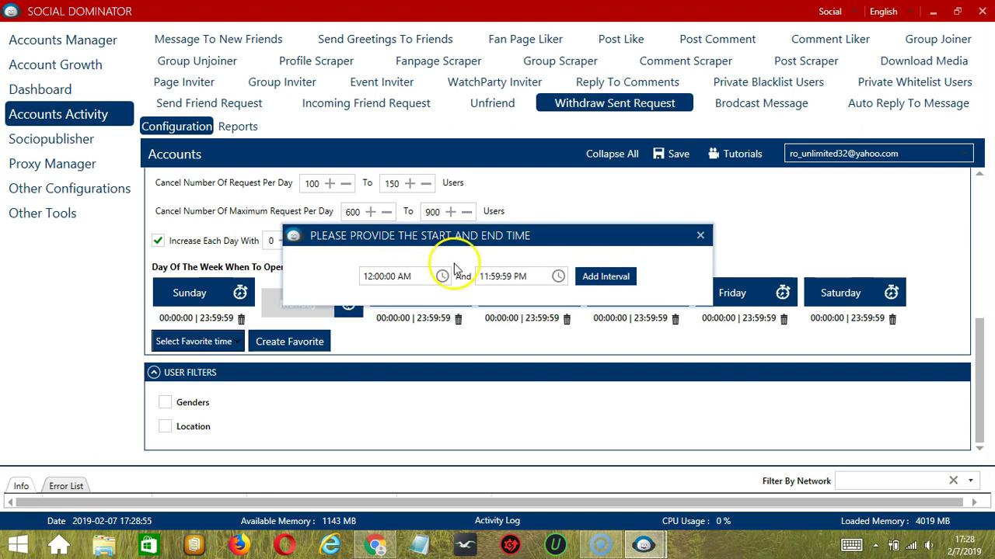
{"action": "double_click", "coordinate": [484, 277]}
{"action": "left_click", "coordinate": [482, 276]}
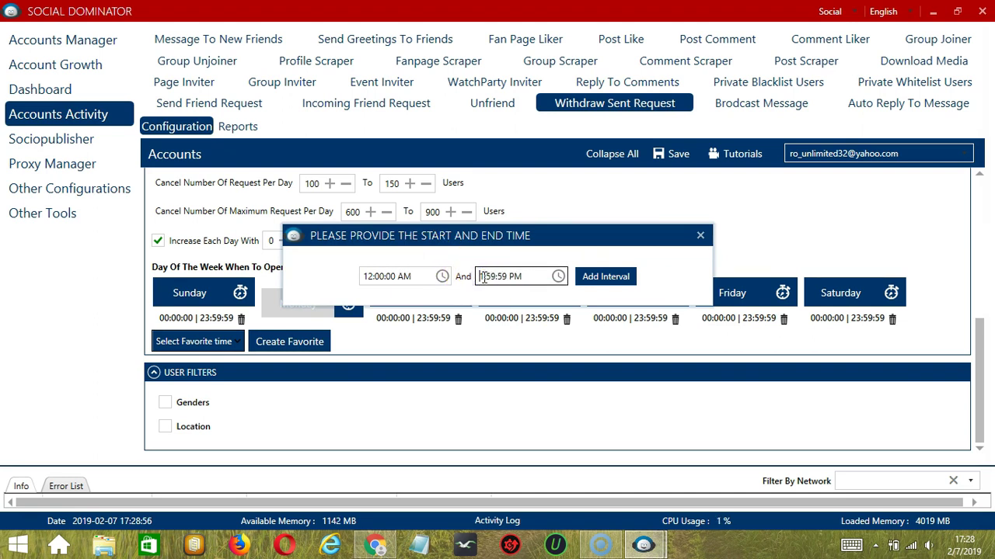
{"action": "left_click", "coordinate": [524, 276]}
{"action": "key", "text": "Delete"}
{"action": "type", "text": "A"}
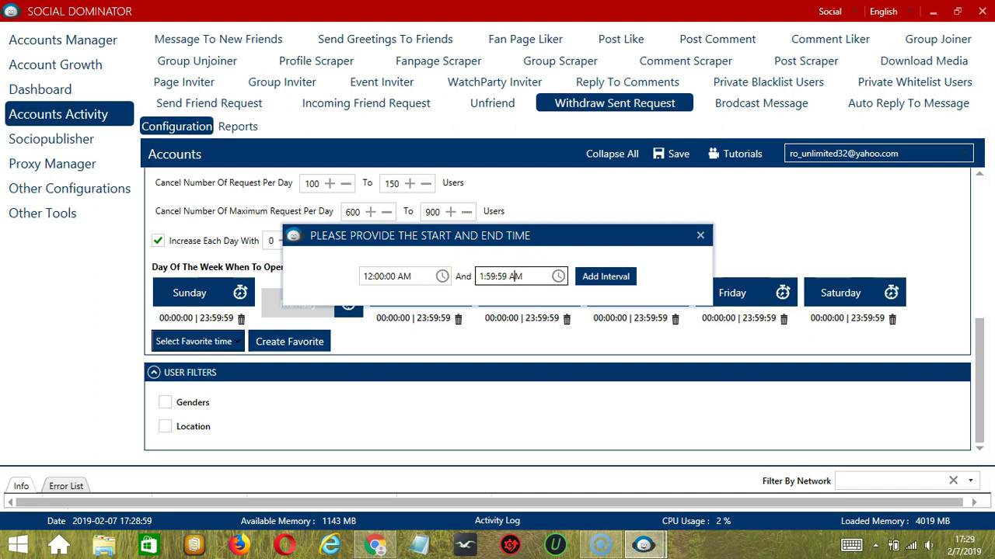
{"action": "left_click", "coordinate": [602, 277]}
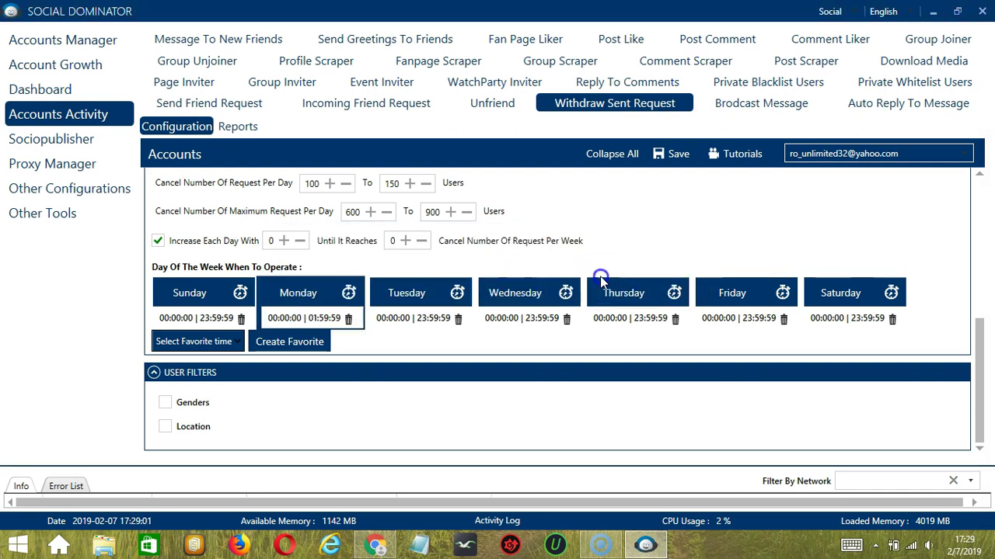
Add a second Monday operating interval from 2:00:00 AM to 11:59:59 PM
{"action": "left_click", "coordinate": [316, 293]}
{"action": "left_click", "coordinate": [365, 277]}
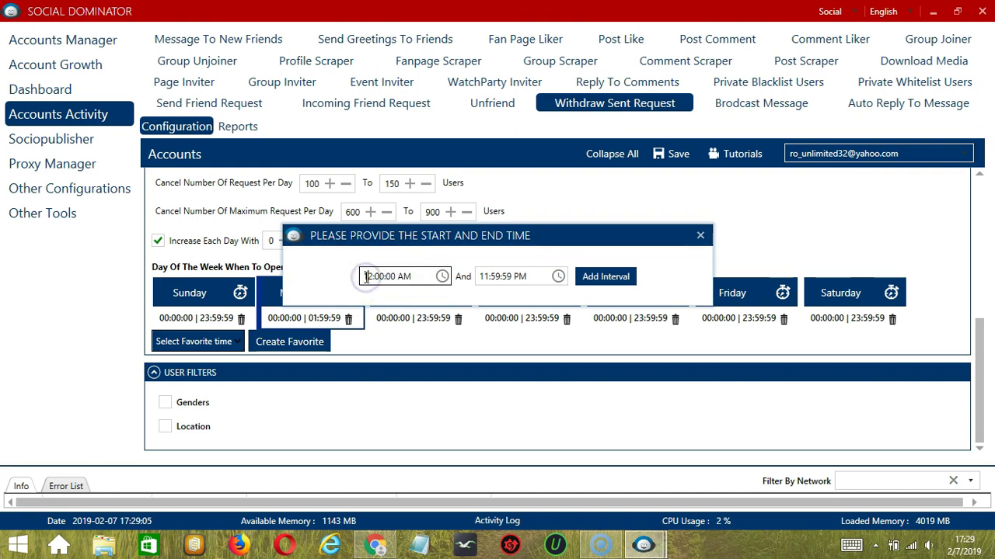
{"action": "key", "text": "Delete"}
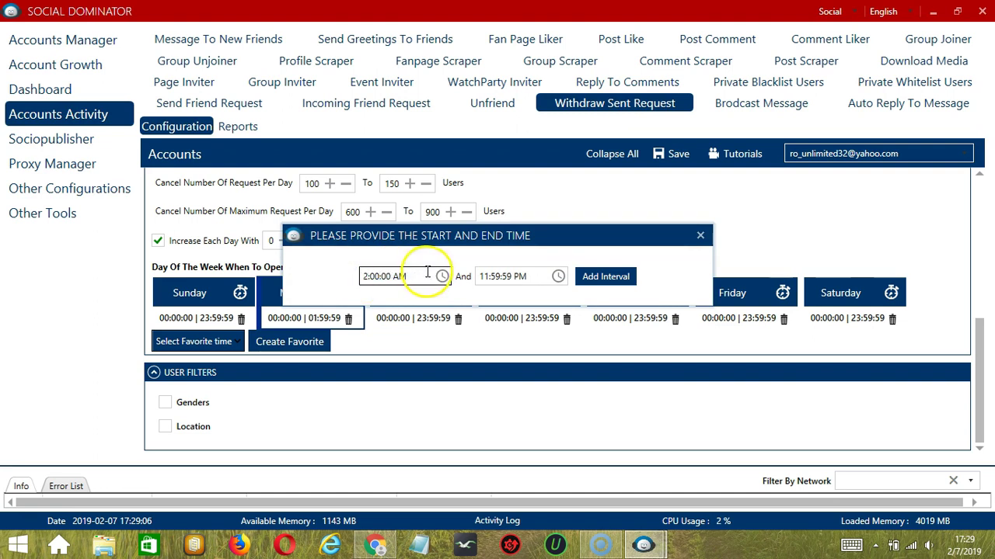
{"action": "left_click", "coordinate": [603, 278]}
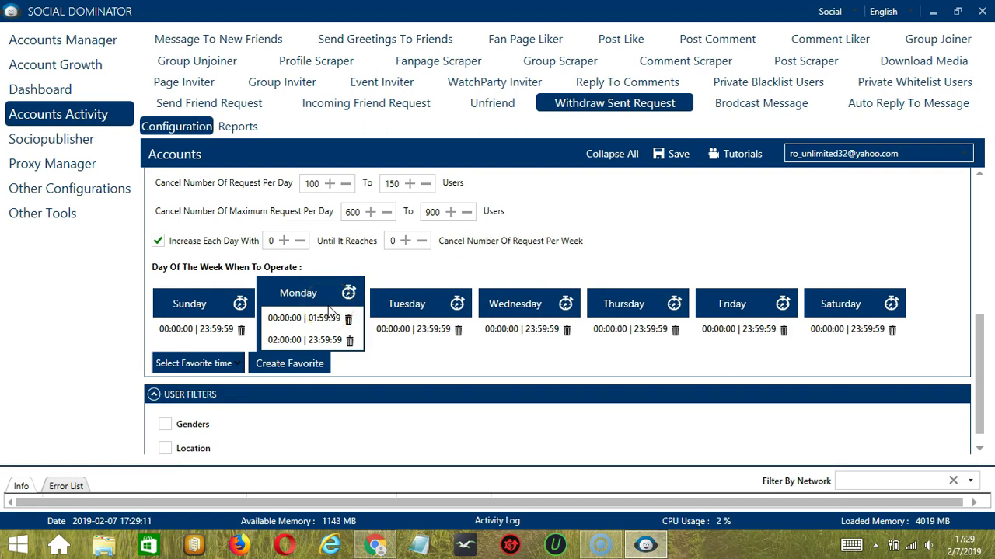
{"action": "left_click_drag", "start_coordinate": [354, 338], "coordinate": [376, 365]}
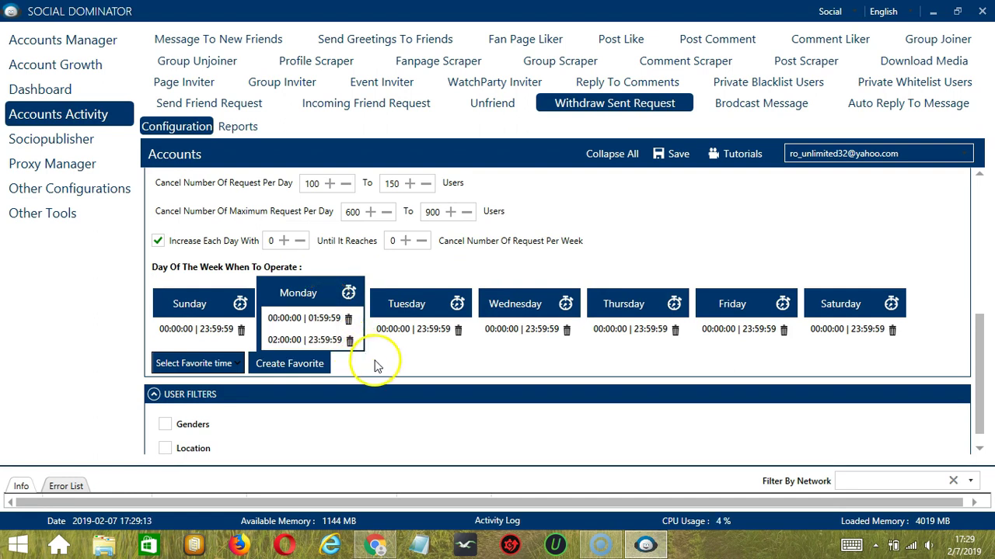
Save the weekly schedule as a favorite time named "Facebook Cancel Request"
{"action": "left_click", "coordinate": [286, 368]}
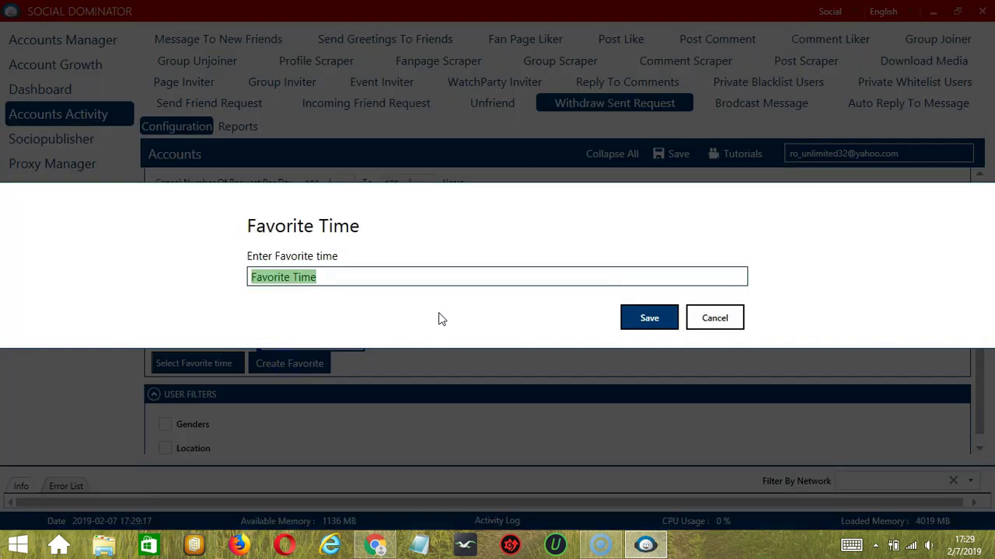
{"action": "type", "text": "Facebook Cancel Re"}
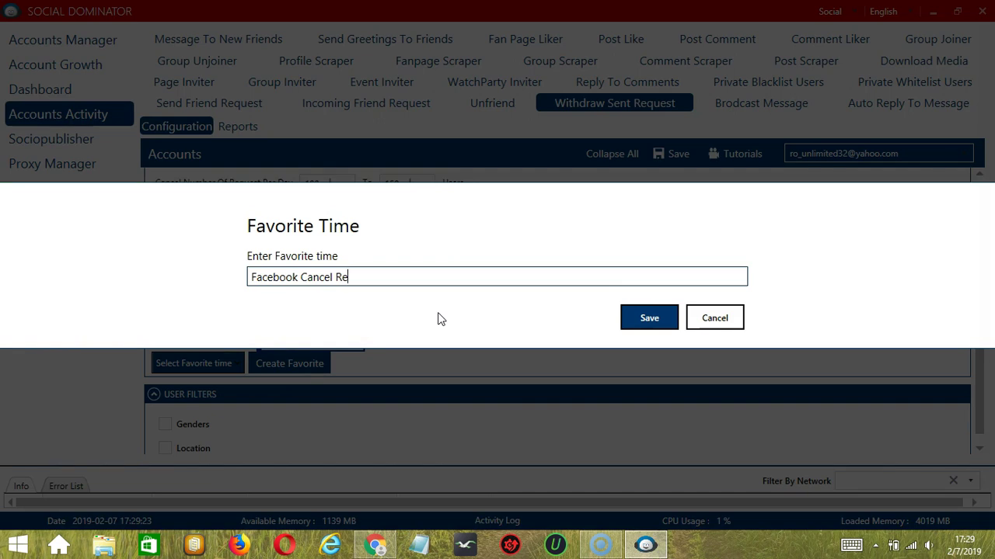
{"action": "type", "text": "quest"}
{"action": "left_click", "coordinate": [647, 319]}
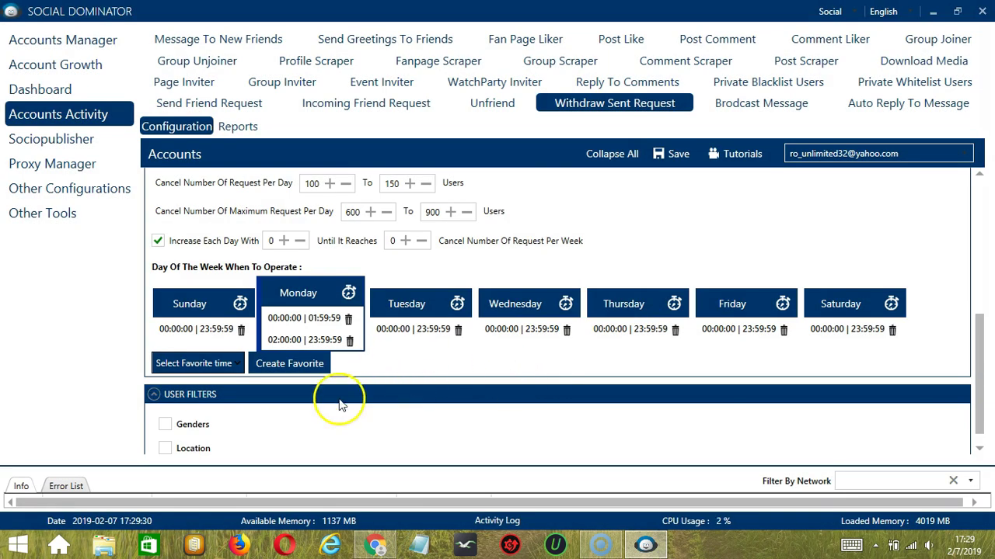
Apply the saved favorite time "Facebook Cancel Request" to the operating schedule
{"action": "left_click", "coordinate": [237, 368]}
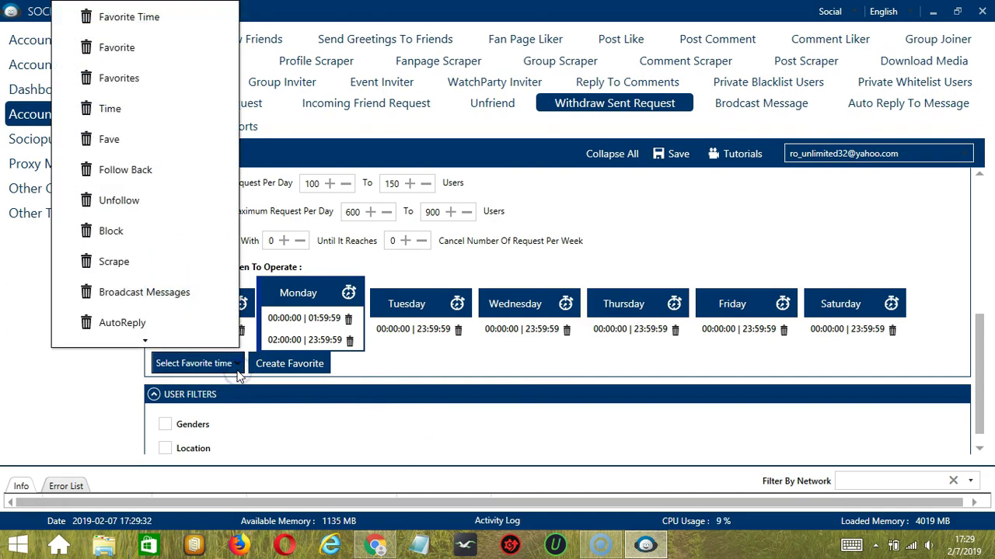
{"action": "scroll", "coordinate": [160, 287], "scroll_direction": "down", "scroll_amount": 10}
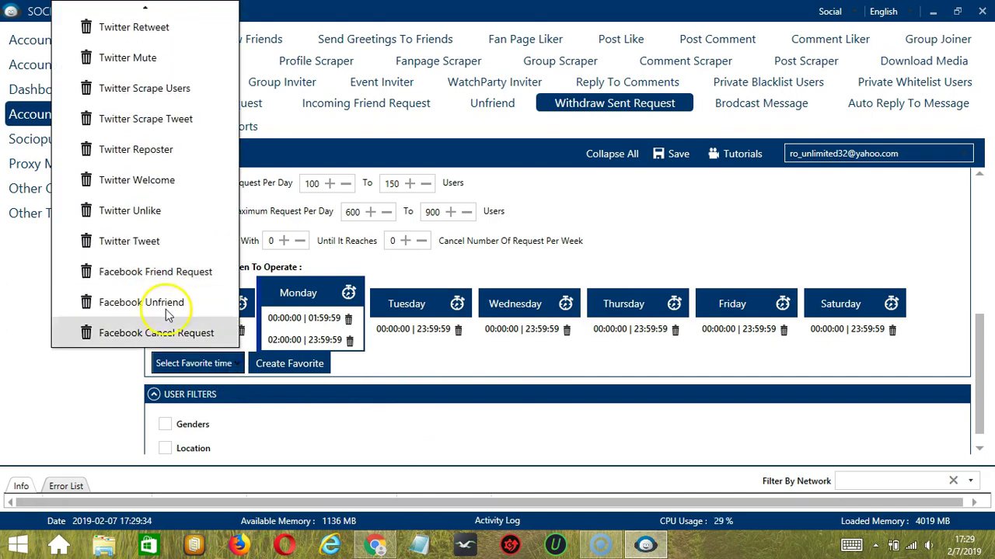
{"action": "left_click", "coordinate": [191, 330]}
Turn on the gender user filter for Male and enable the Location filter with its entry box
{"action": "scroll", "coordinate": [705, 370], "scroll_direction": "down", "scroll_amount": 1}
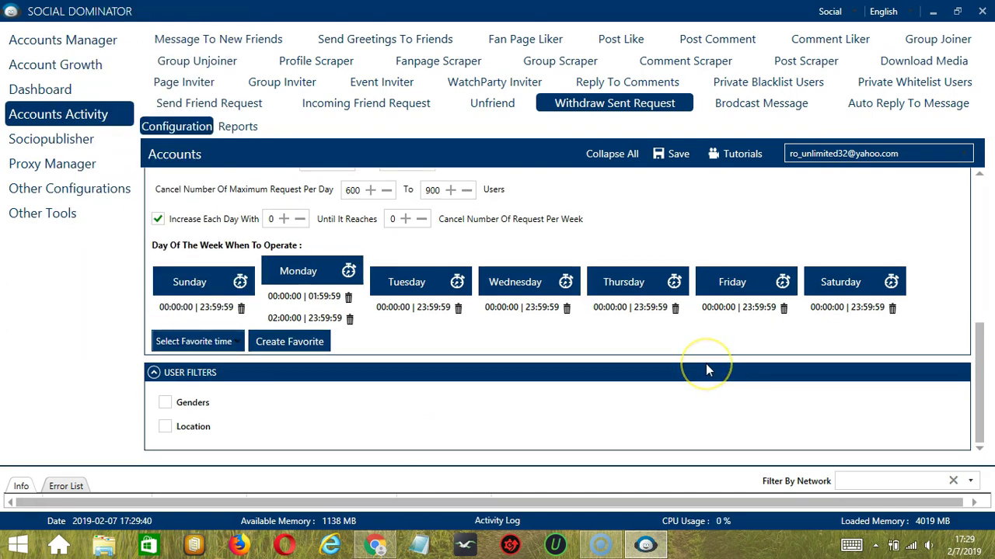
{"action": "left_click", "coordinate": [638, 372]}
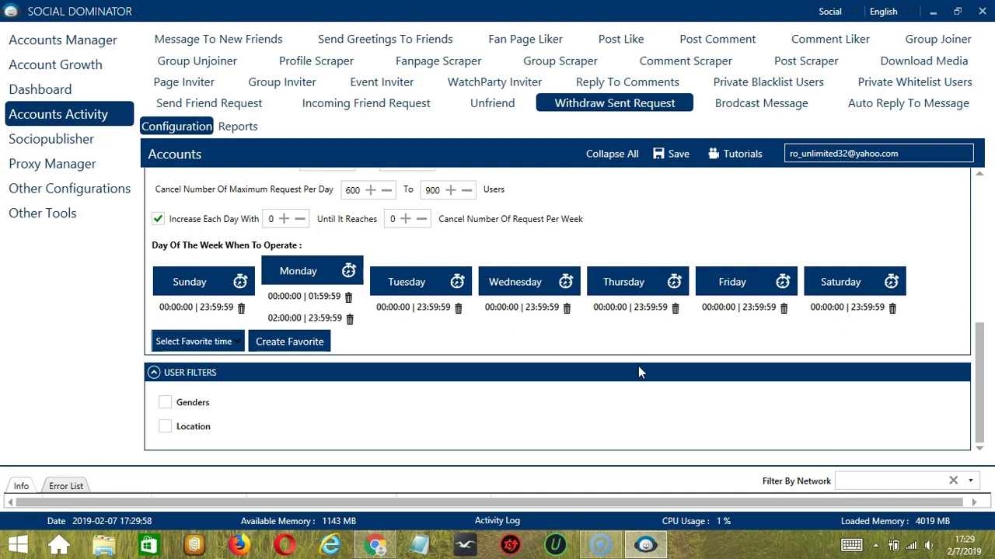
{"action": "left_click", "coordinate": [178, 404]}
{"action": "scroll", "coordinate": [181, 406], "scroll_direction": "down", "scroll_amount": 1}
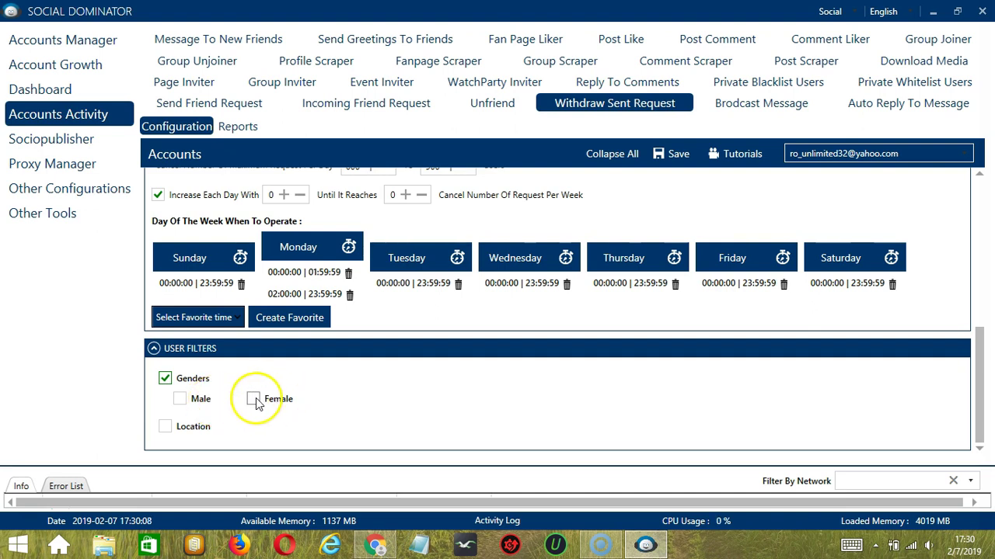
{"action": "left_click", "coordinate": [180, 398]}
{"action": "left_click", "coordinate": [165, 426]}
{"action": "scroll", "coordinate": [366, 311], "scroll_direction": "down", "scroll_amount": 3}
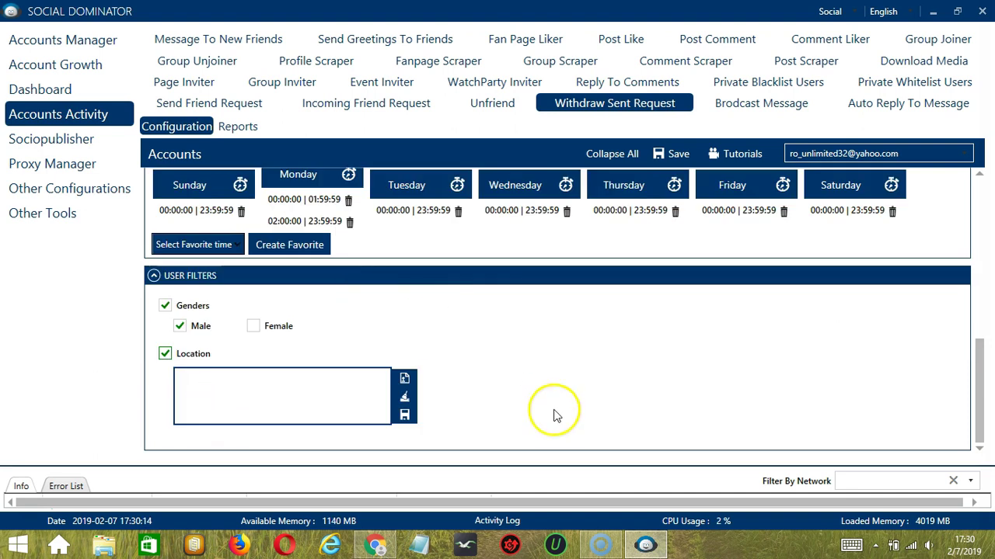
{"action": "left_click", "coordinate": [211, 375]}
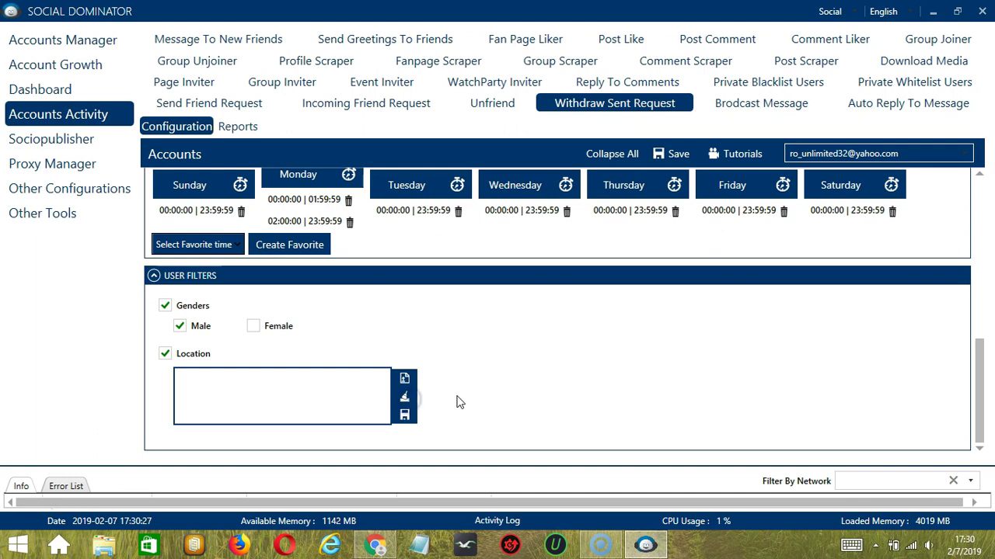
Browse for a location text file without loading one, and save the Location filter's entry box
{"action": "left_click", "coordinate": [404, 378]}
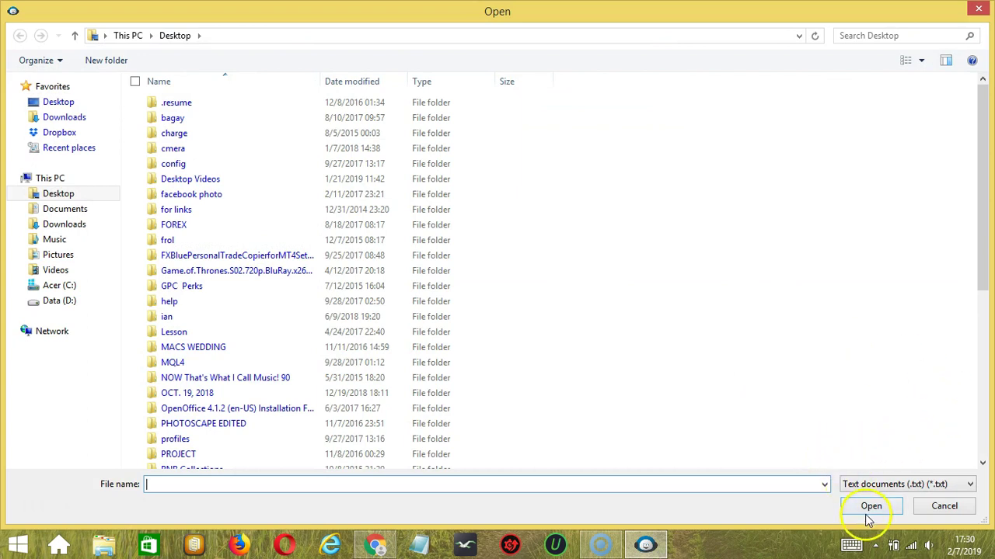
{"action": "left_click", "coordinate": [943, 506]}
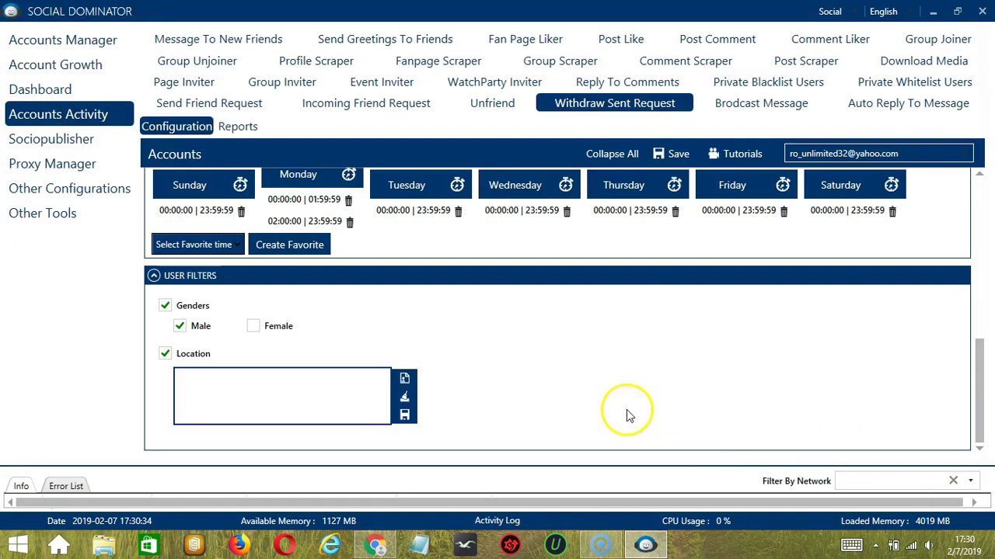
{"action": "left_click", "coordinate": [405, 416]}
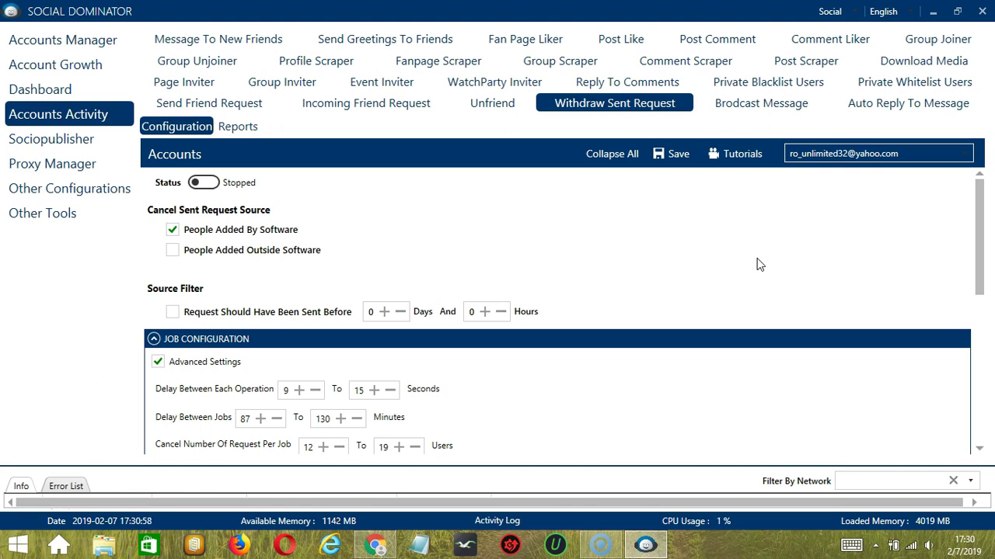
Save the account's Withdraw Sent Request configuration and set the activity status to Active
{"action": "left_click", "coordinate": [669, 155]}
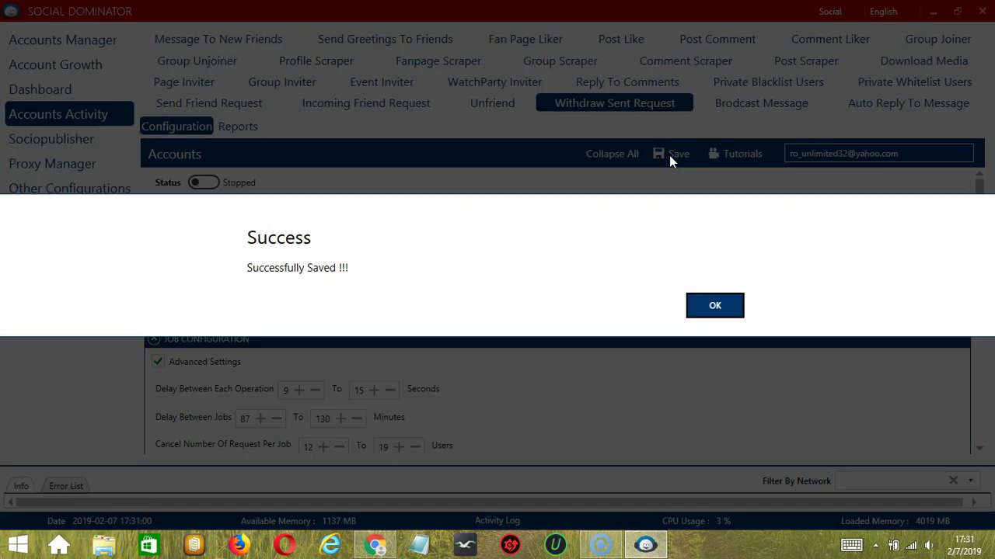
{"action": "left_click", "coordinate": [705, 303]}
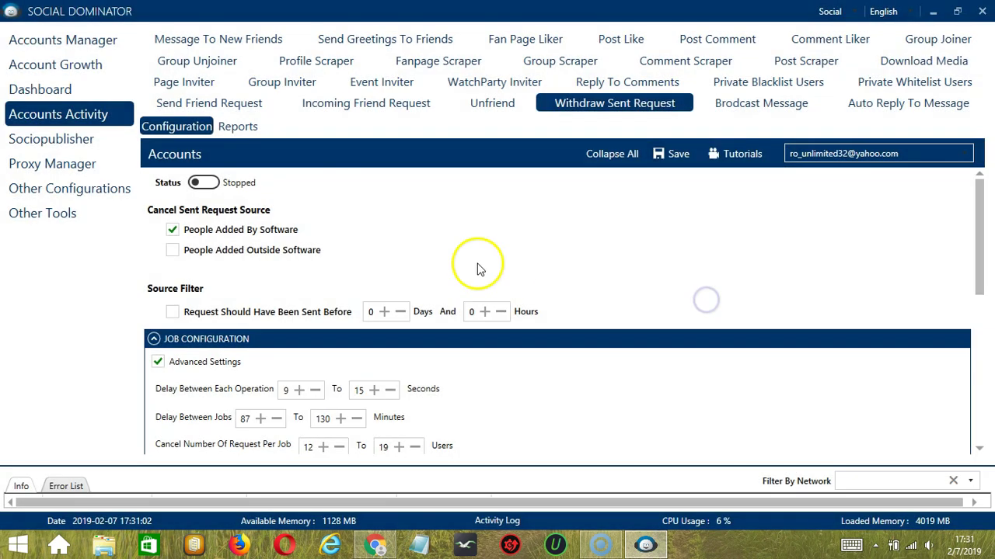
{"action": "left_click", "coordinate": [202, 183]}
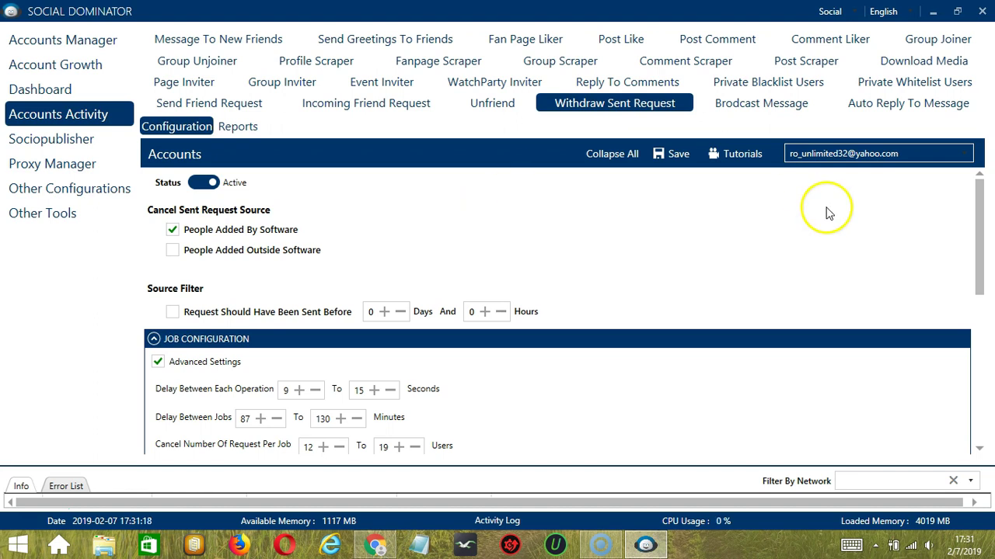
Switch the network from Social to Facebook and open the Withdraw Sent Request campaign setup under Grow Friends
{"action": "left_click", "coordinate": [855, 12]}
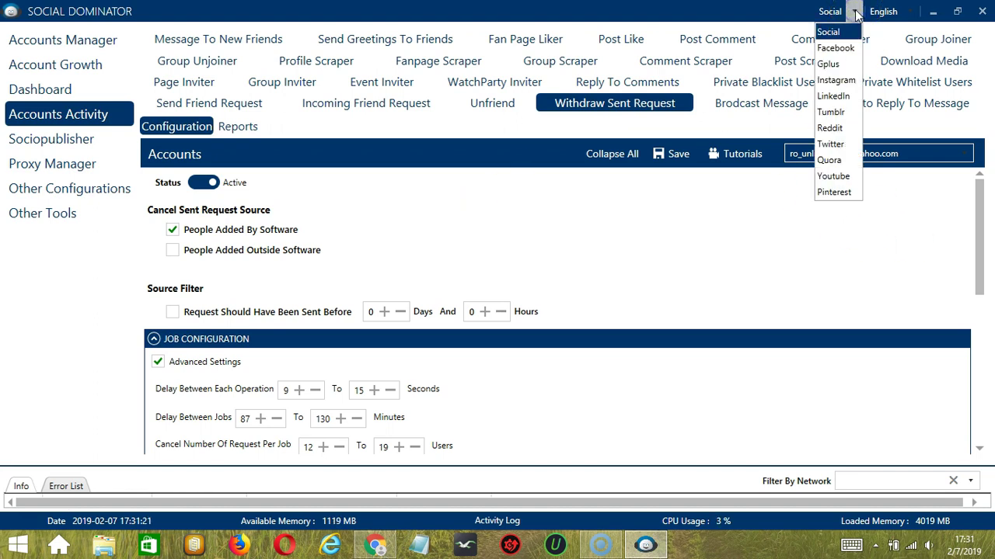
{"action": "left_click", "coordinate": [838, 47]}
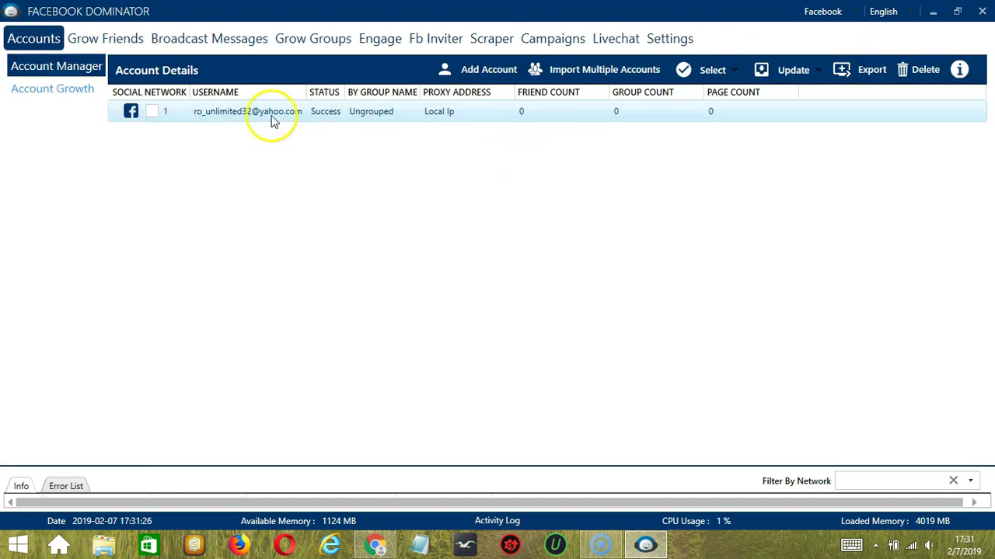
{"action": "left_click", "coordinate": [106, 39]}
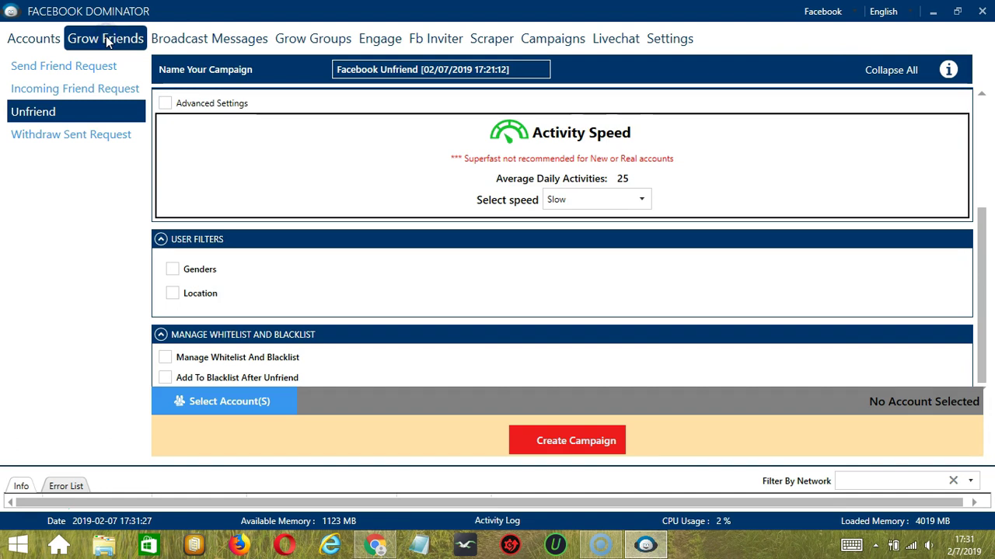
{"action": "left_click", "coordinate": [80, 138]}
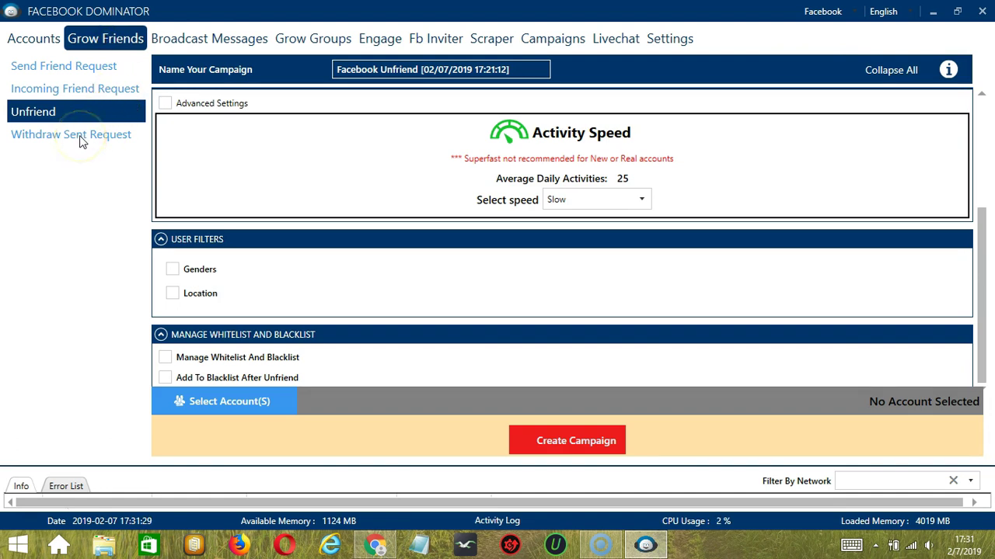
{"action": "left_click", "coordinate": [45, 172]}
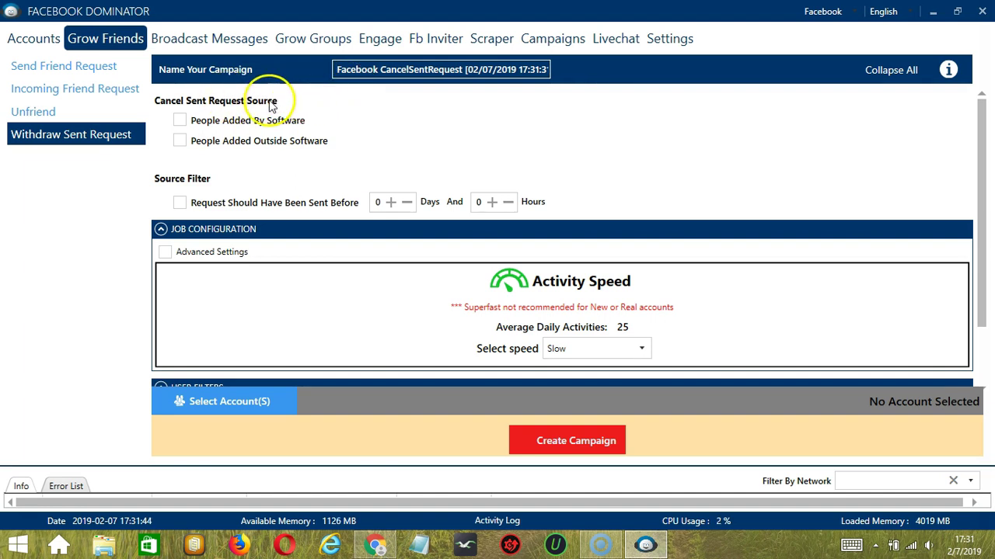
Set the cancel source to People Added By Software and turn on the gender user filter for Male
{"action": "left_click", "coordinate": [242, 124]}
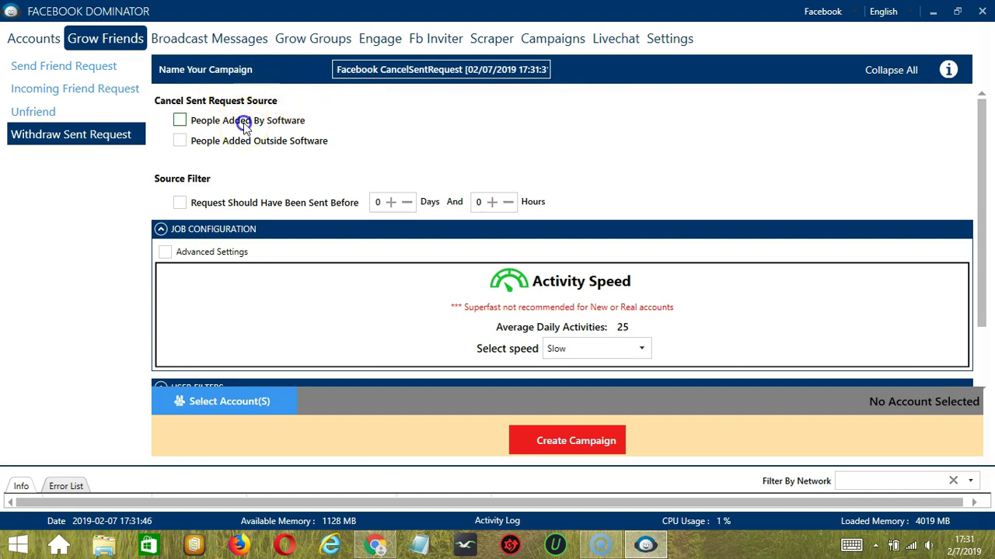
{"action": "scroll", "coordinate": [369, 146], "scroll_direction": "down", "scroll_amount": 1}
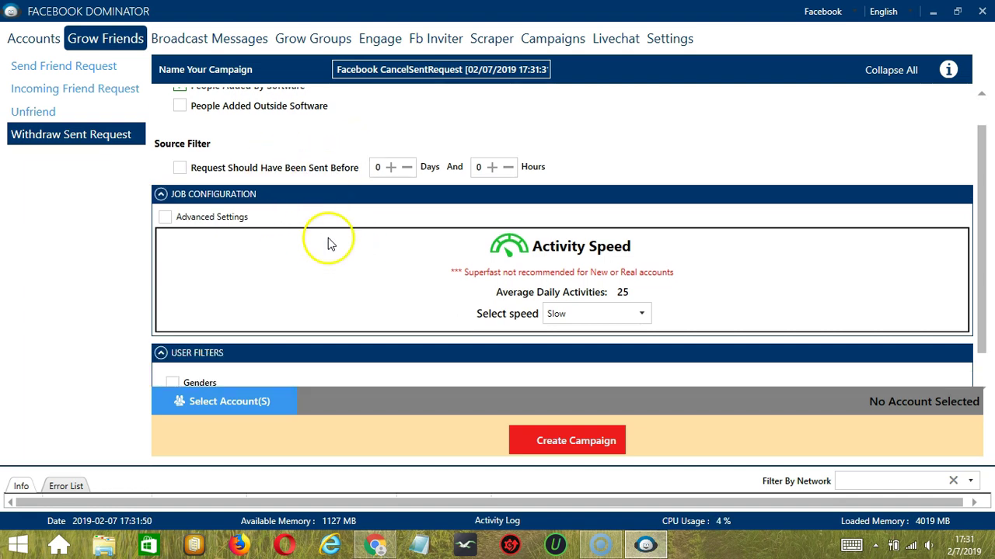
{"action": "scroll", "coordinate": [328, 244], "scroll_direction": "down", "scroll_amount": 1}
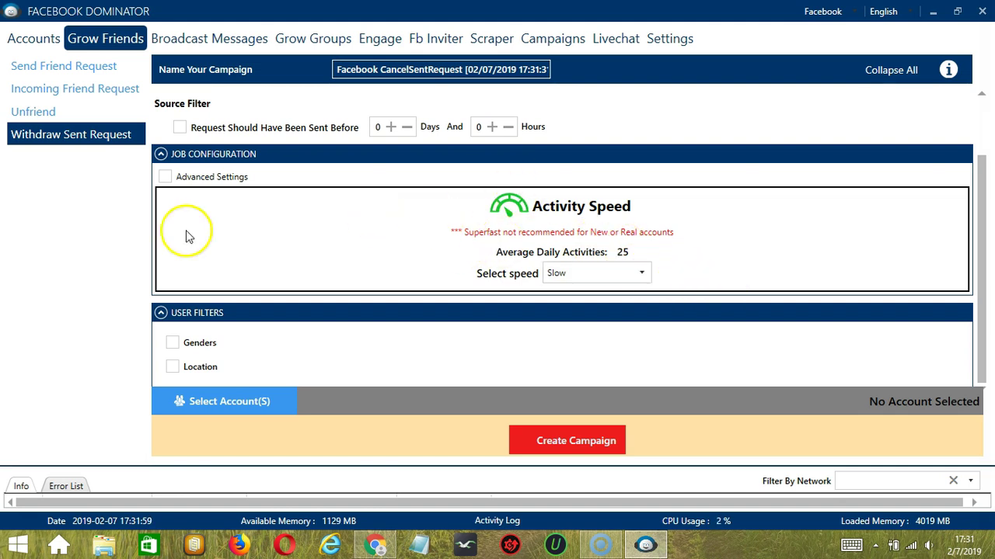
{"action": "left_click", "coordinate": [171, 344]}
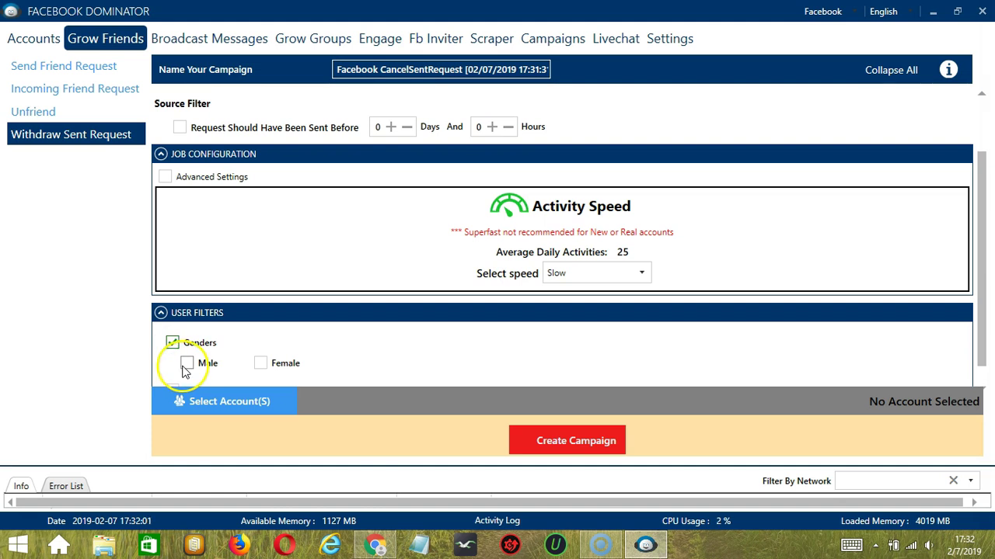
{"action": "left_click", "coordinate": [186, 364]}
{"action": "scroll", "coordinate": [233, 371], "scroll_direction": "down", "scroll_amount": 1}
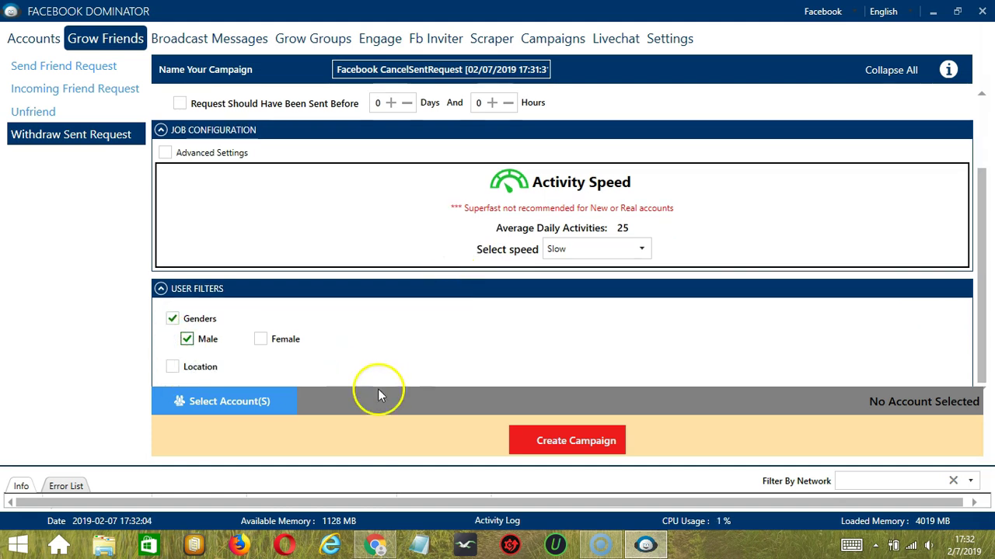
Assign the listed ungrouped Facebook account to the campaign and save the account selection
{"action": "left_click", "coordinate": [280, 406]}
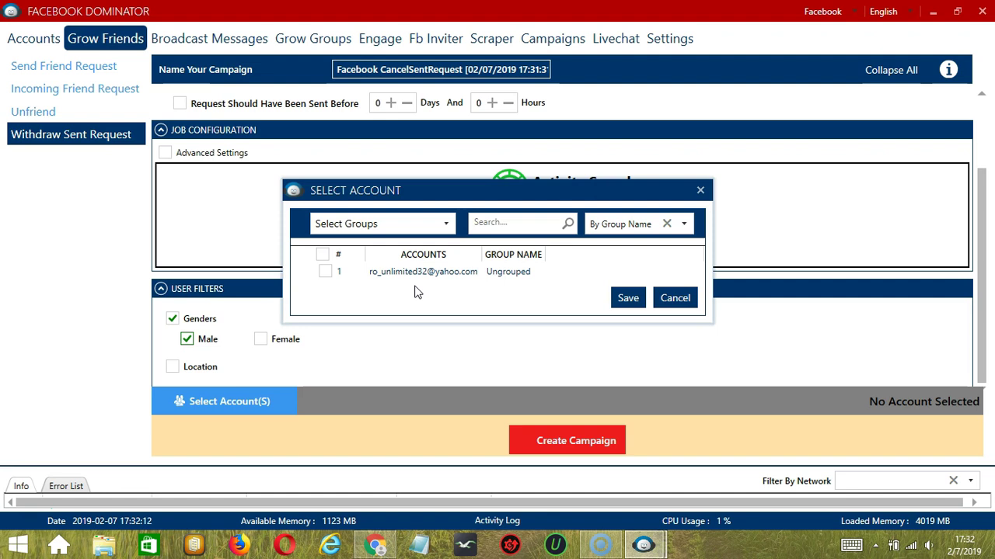
{"action": "left_click", "coordinate": [324, 272]}
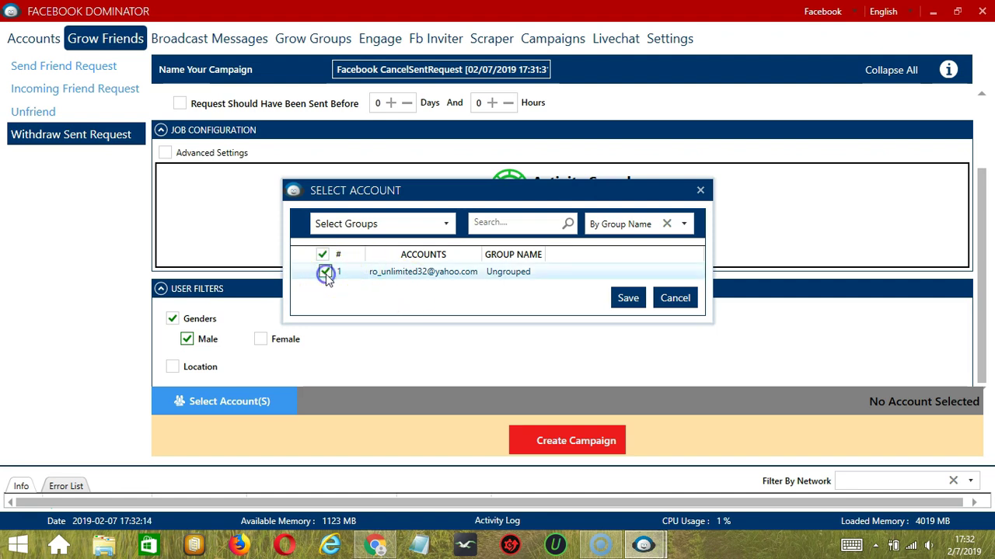
{"action": "left_click", "coordinate": [627, 299]}
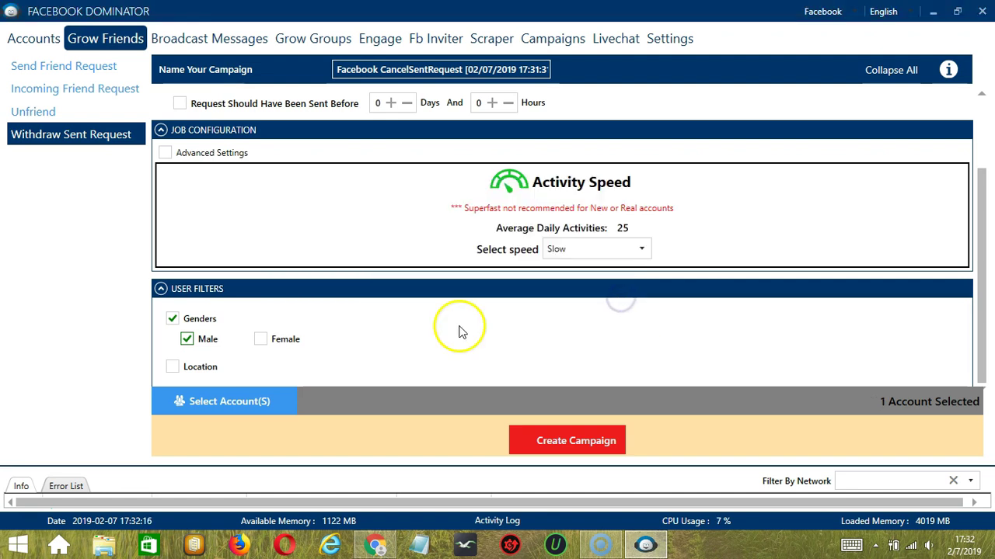
Create the campaign and override the selected account's existing CancelSentRequest settings
{"action": "left_click", "coordinate": [527, 442]}
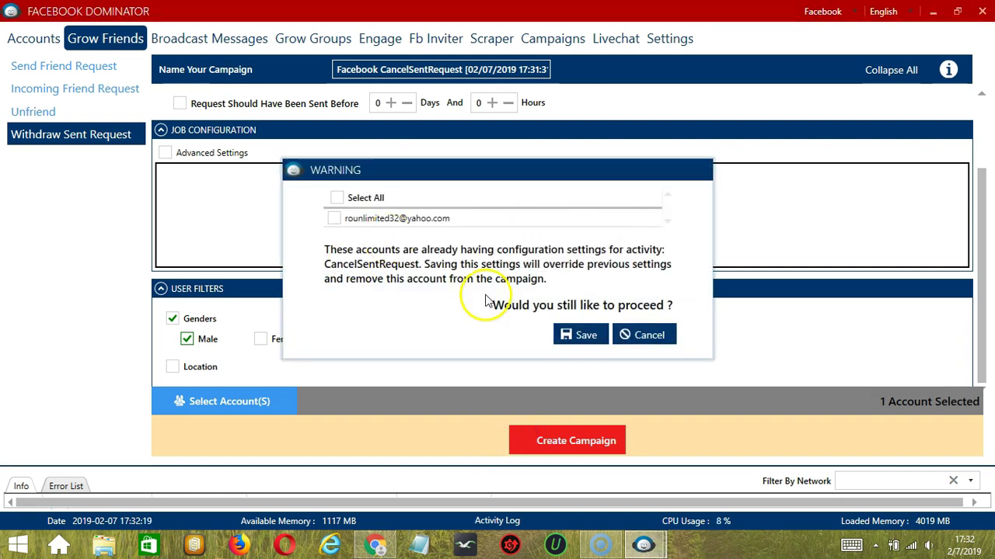
{"action": "left_click", "coordinate": [335, 219]}
{"action": "left_click", "coordinate": [584, 335]}
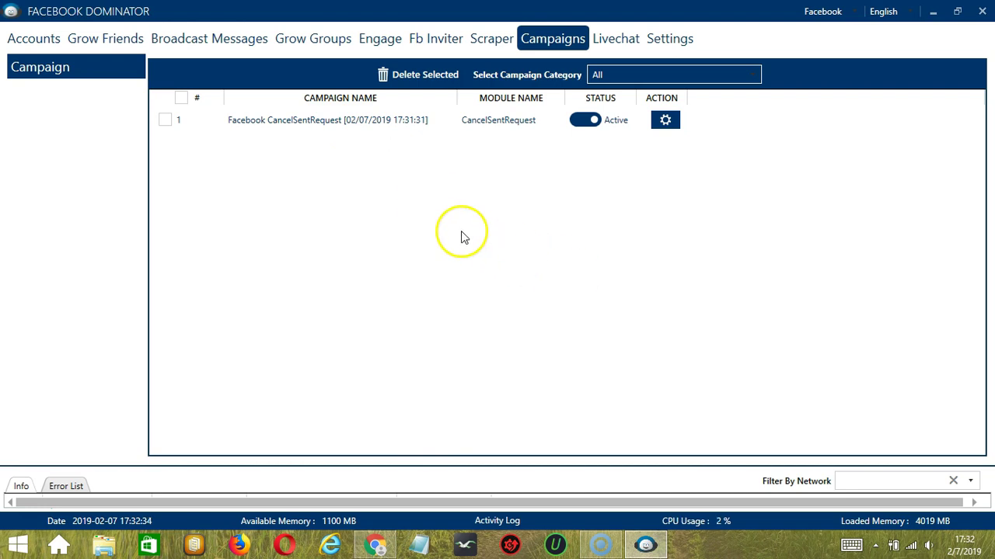
Pause the CancelSentRequest campaign and look over its available actions without applying any
{"action": "left_click", "coordinate": [591, 123]}
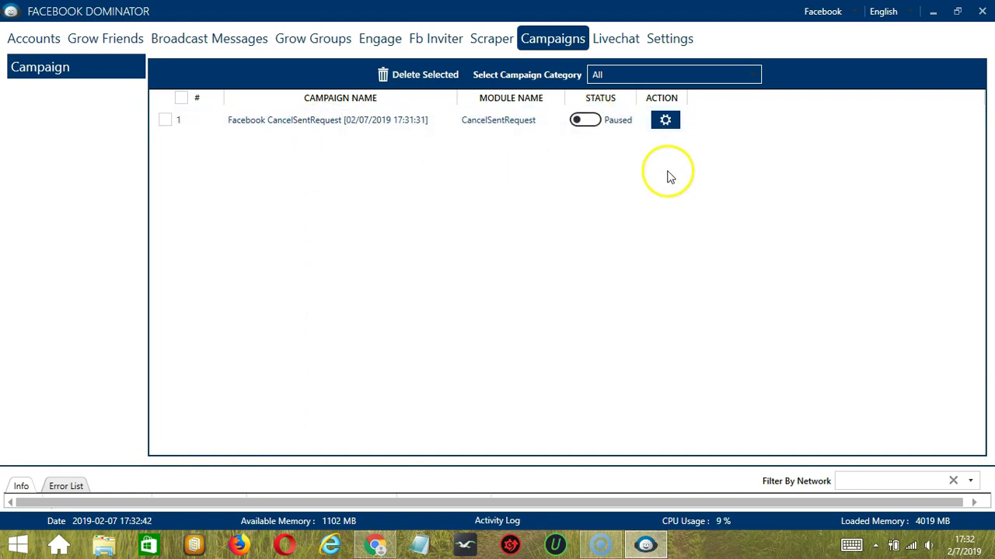
{"action": "left_click", "coordinate": [672, 126]}
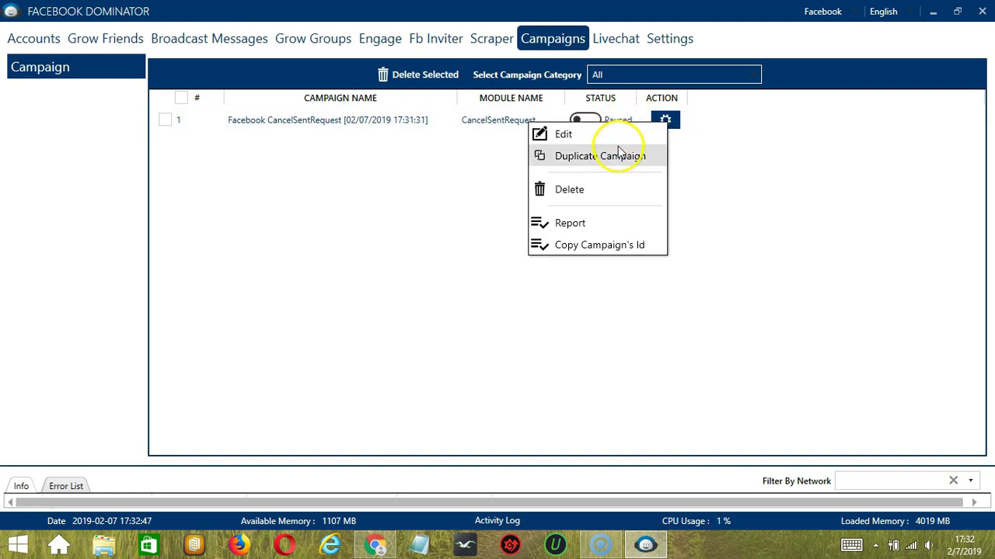
{"action": "left_click", "coordinate": [784, 173]}
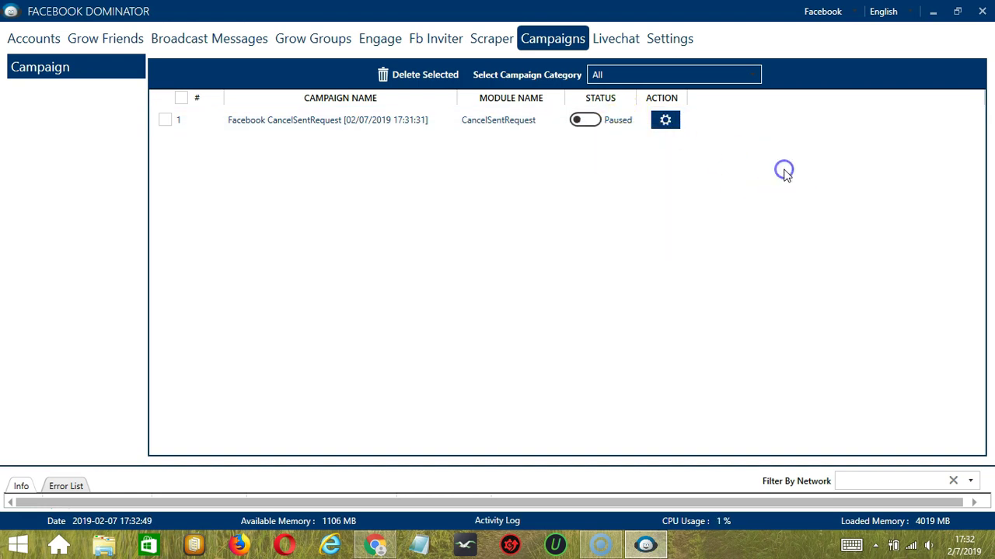